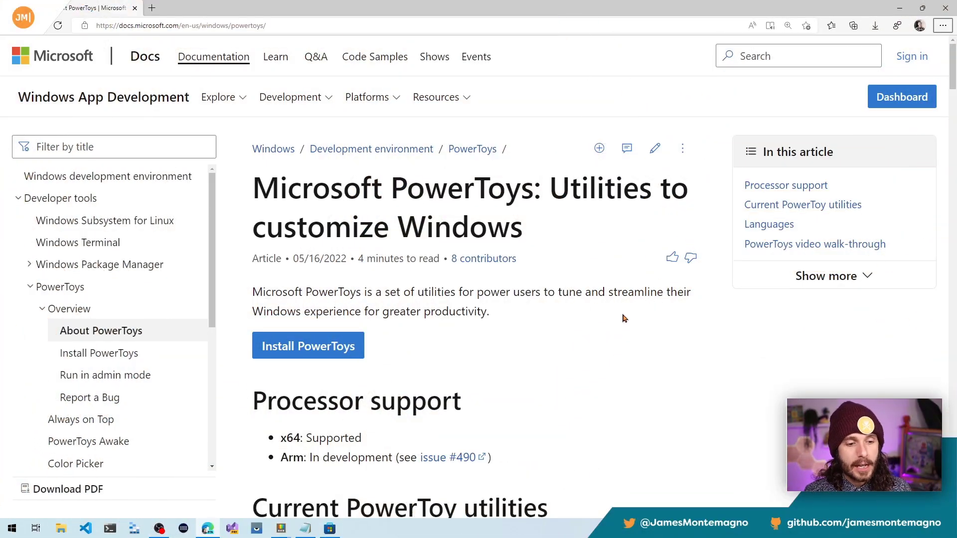
# - Scroll down the PowerToys documentation article to reach the Install PowerToys link
pyautogui.scroll(-2, 622, 319)
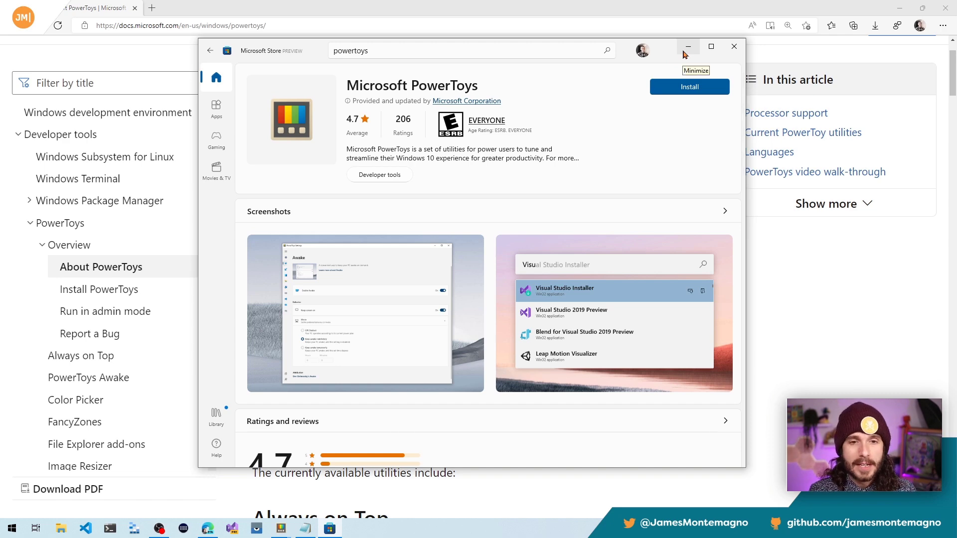
# - Minimize the Store and Edge, centre the Welcome window, and view its FancyZones and General pages
pyautogui.click(688, 47)
pyautogui.click(898, 6)
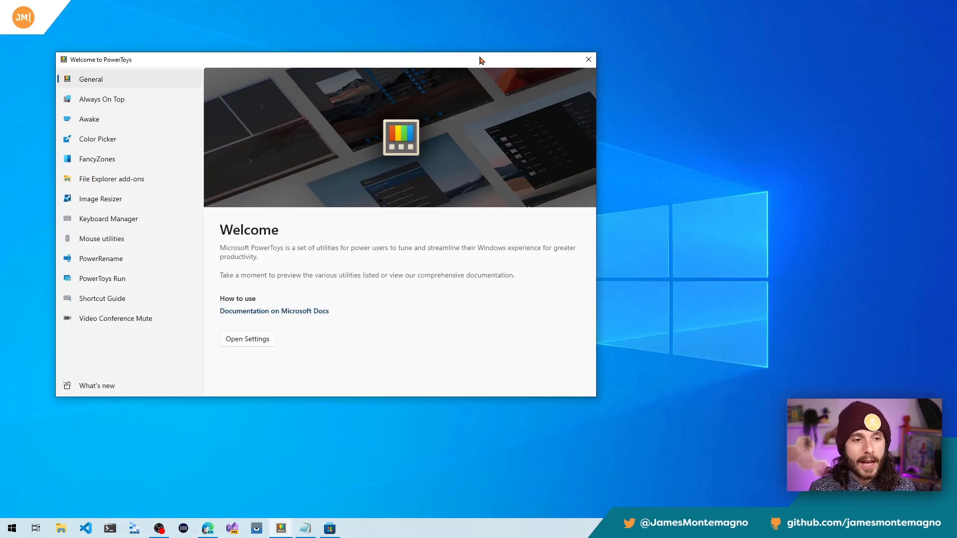
pyautogui.moveTo(389, 61); pyautogui.dragTo(531, 103)
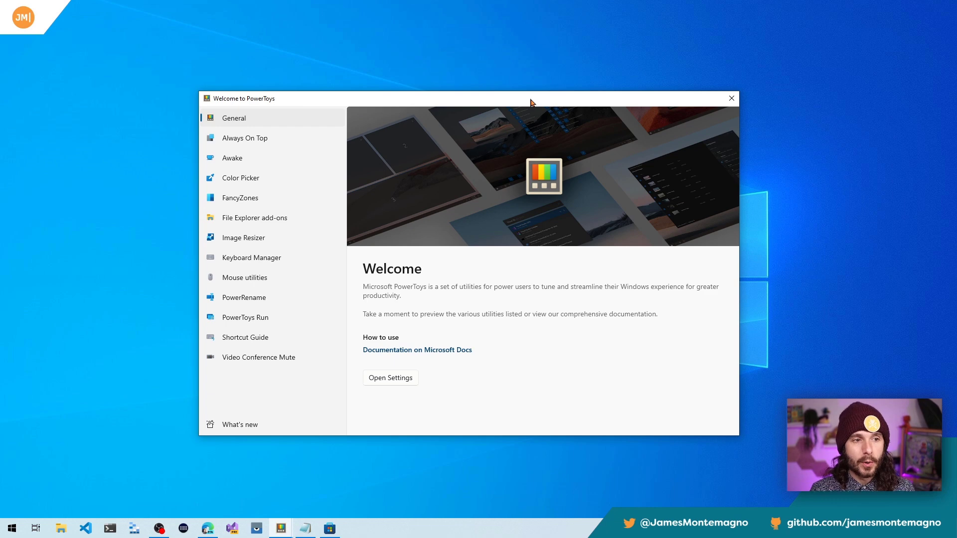
pyautogui.click(264, 199)
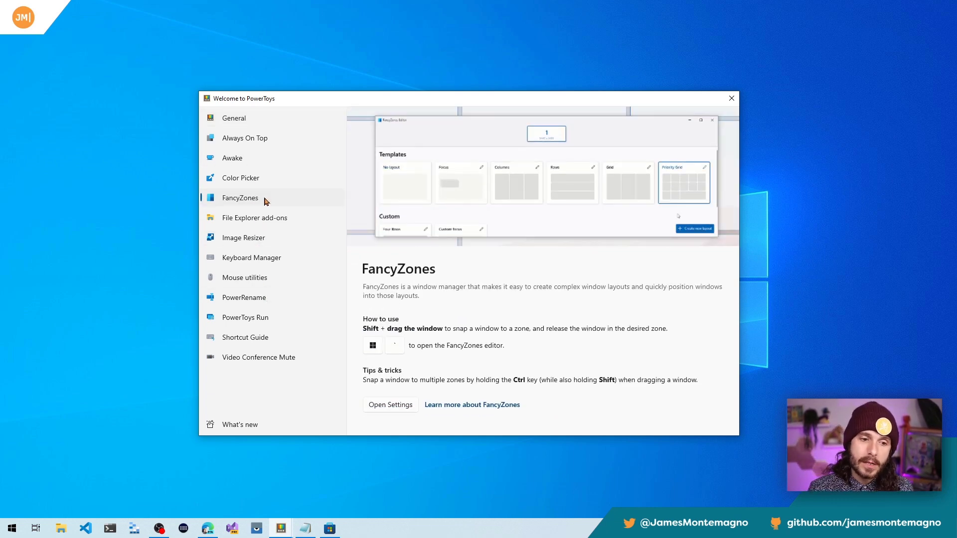
pyautogui.click(252, 115)
# - Close the Welcome to PowerToys window and switch PowerToys Settings to the FancyZones page
pyautogui.click(390, 378)
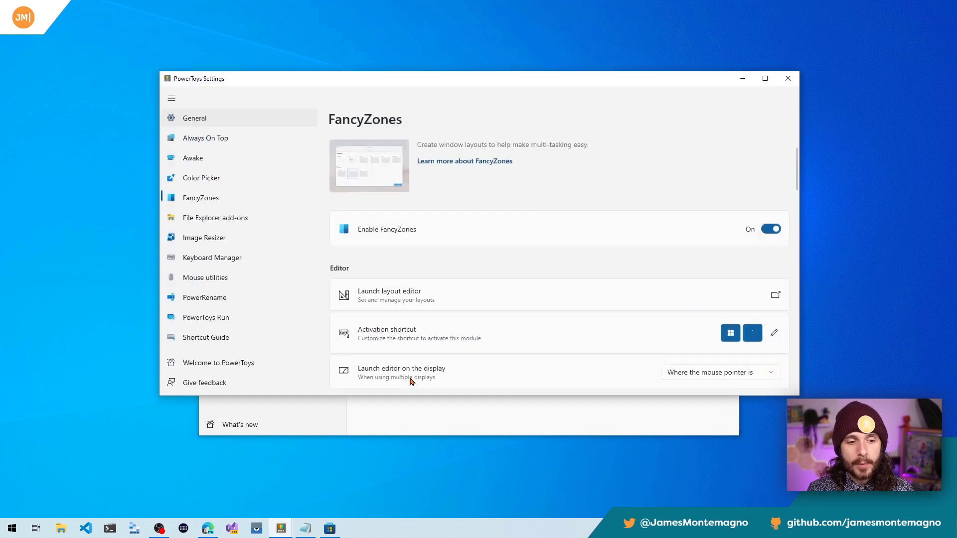
pyautogui.click(492, 422)
pyautogui.click(731, 99)
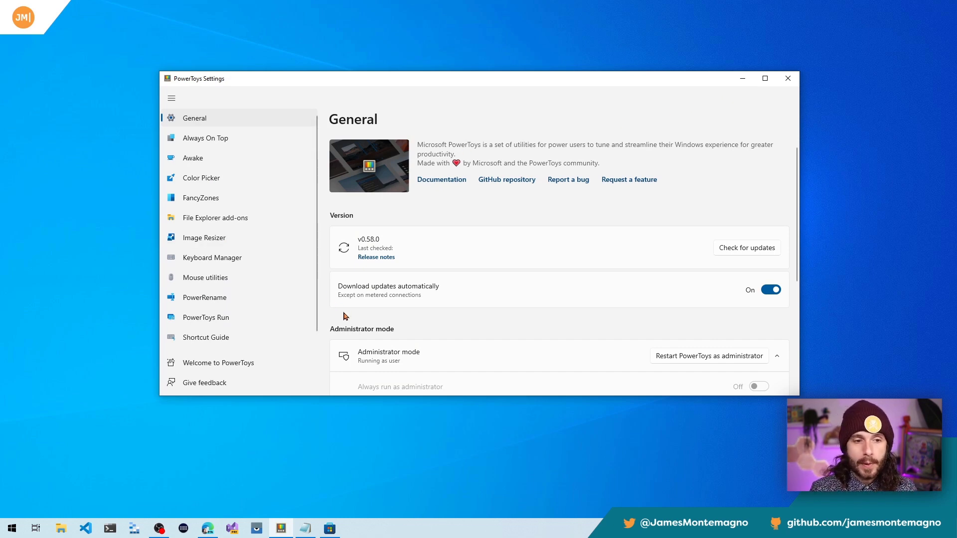
pyautogui.scroll(-5, 692, 280)
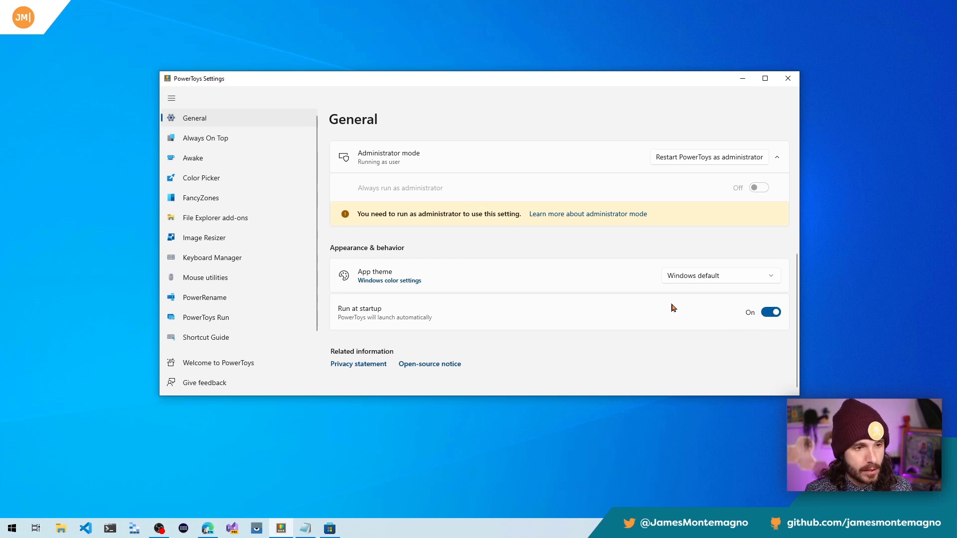
pyautogui.click(231, 199)
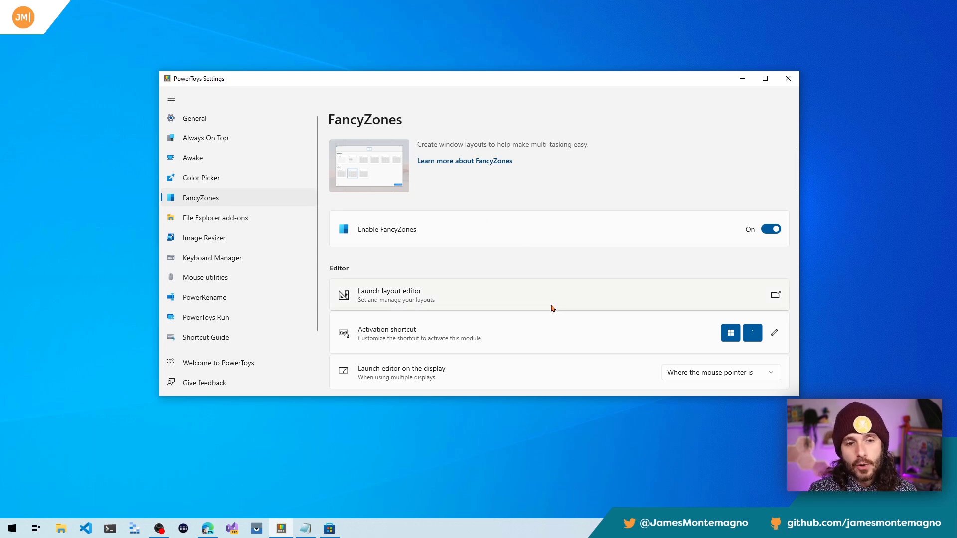
# - Launch Notepad, snap it into zone 3 and Settings into zone 2, then unsnap Settings
pyautogui.moveTo(577, 83); pyautogui.dragTo(589, 104)
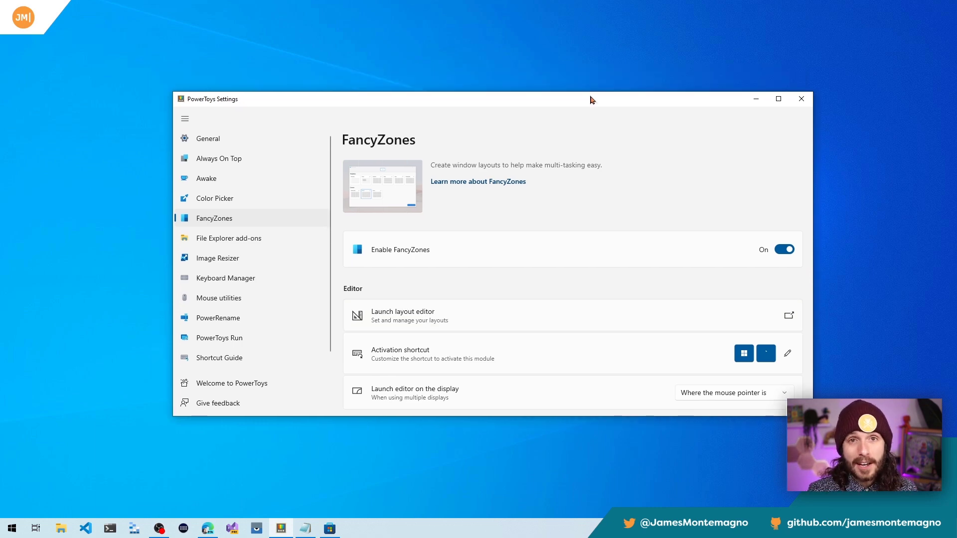
pyautogui.moveTo(588, 105); pyautogui.dragTo(530, 149)
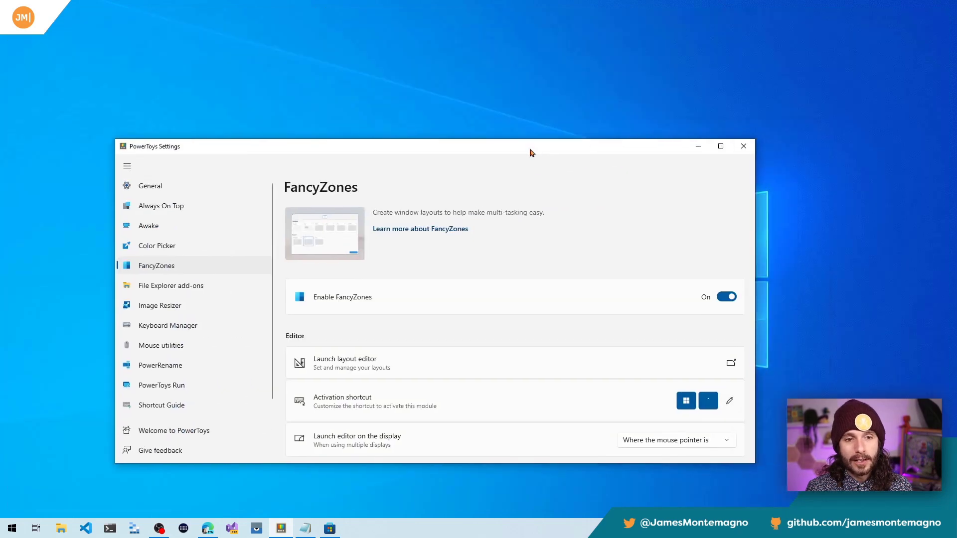
pyautogui.click(305, 529)
pyautogui.moveTo(580, 158); pyautogui.dragTo(708, 151)
pyautogui.moveTo(545, 147); pyautogui.dragTo(513, 148)
pyautogui.moveTo(494, 10); pyautogui.dragTo(414, 100)
# - Minimize Notepad and widen the floating Settings window to show its navigation
pyautogui.click(892, 15)
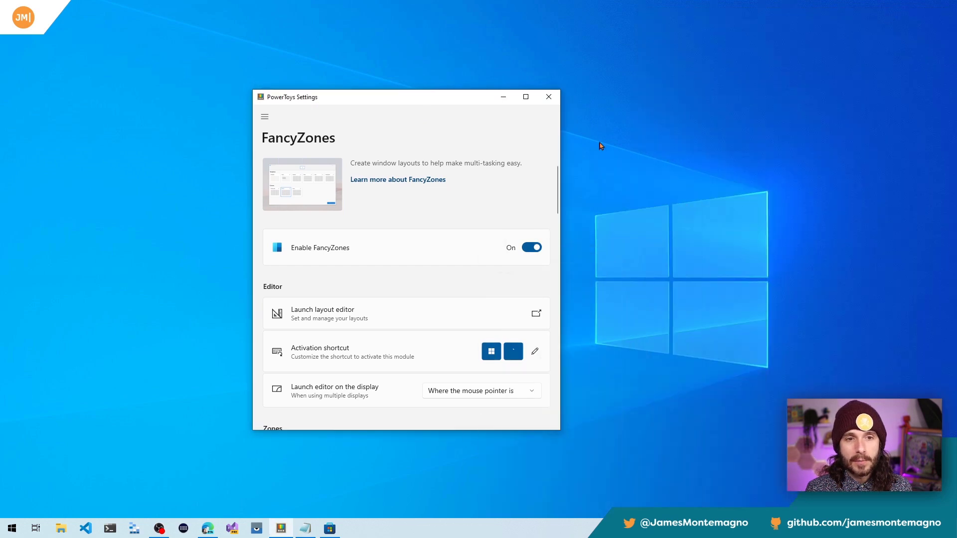
pyautogui.moveTo(562, 159); pyautogui.dragTo(775, 162)
pyautogui.moveTo(591, 105); pyautogui.dragTo(525, 71)
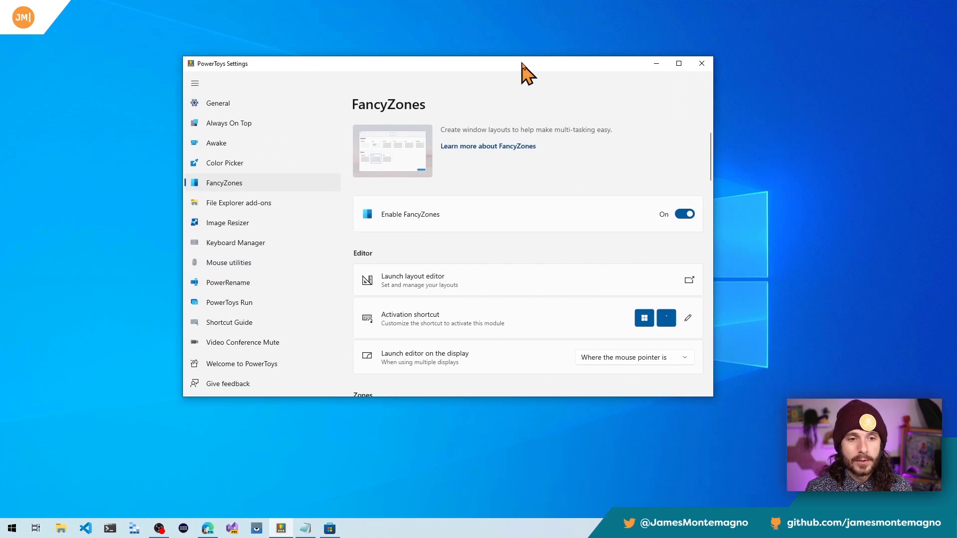
pyautogui.moveTo(713, 132); pyautogui.dragTo(751, 127)
pyautogui.scroll(-5, 418, 348)
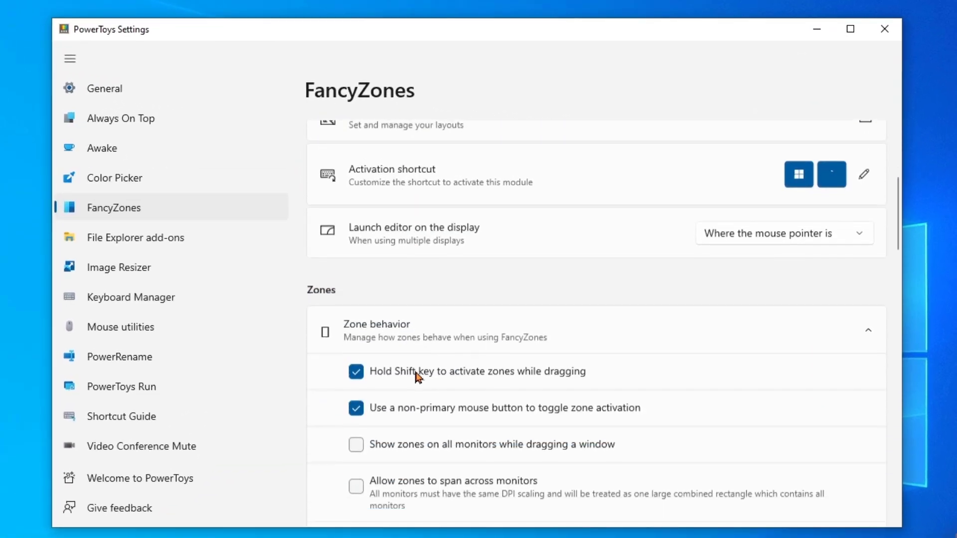
pyautogui.scroll(2, 417, 375)
pyautogui.scroll(-3, 476, 368)
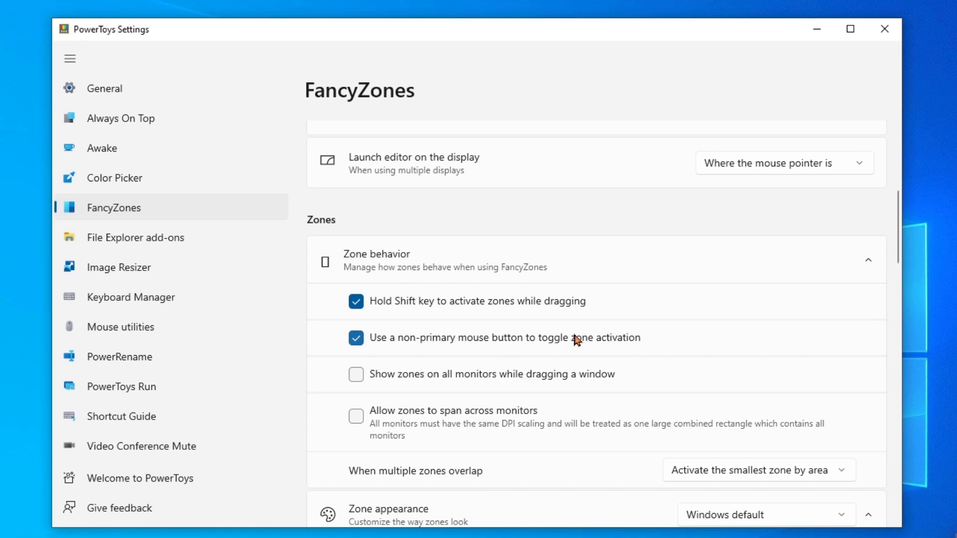
pyautogui.scroll(-4, 498, 402)
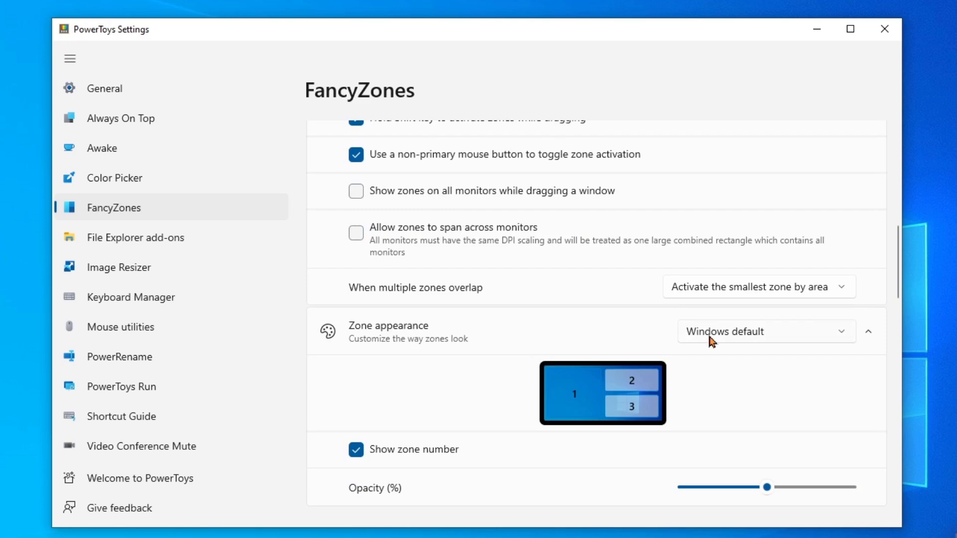
pyautogui.scroll(-1, 668, 360)
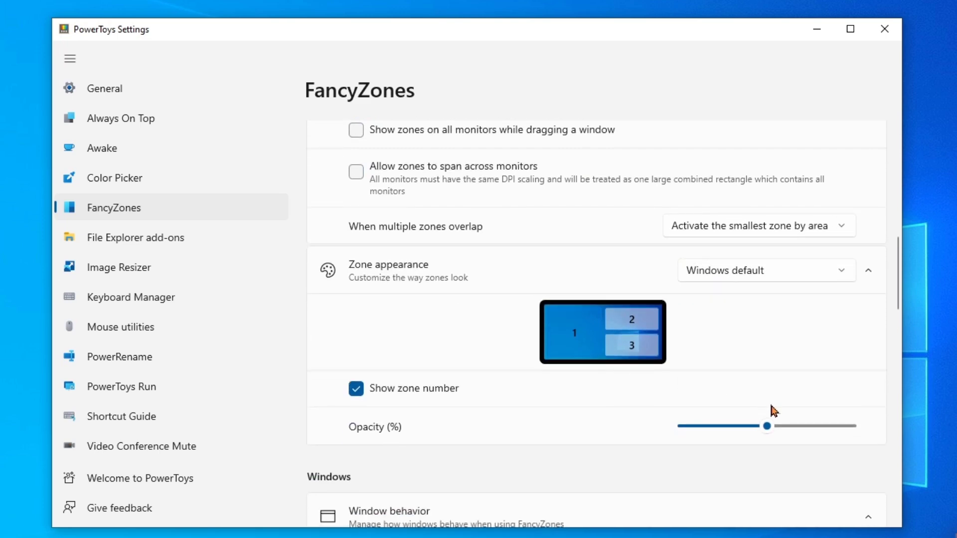
pyautogui.scroll(-6, 771, 411)
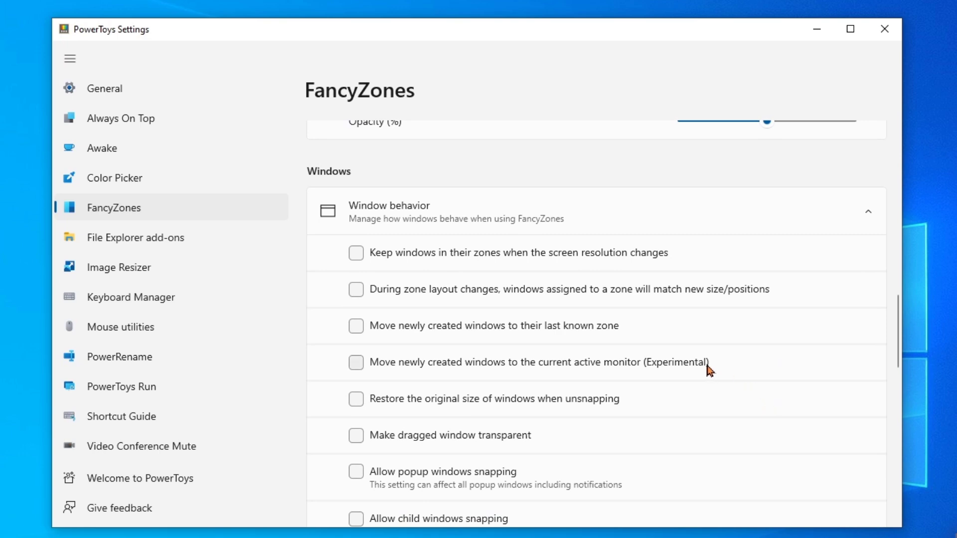
pyautogui.scroll(-2, 703, 369)
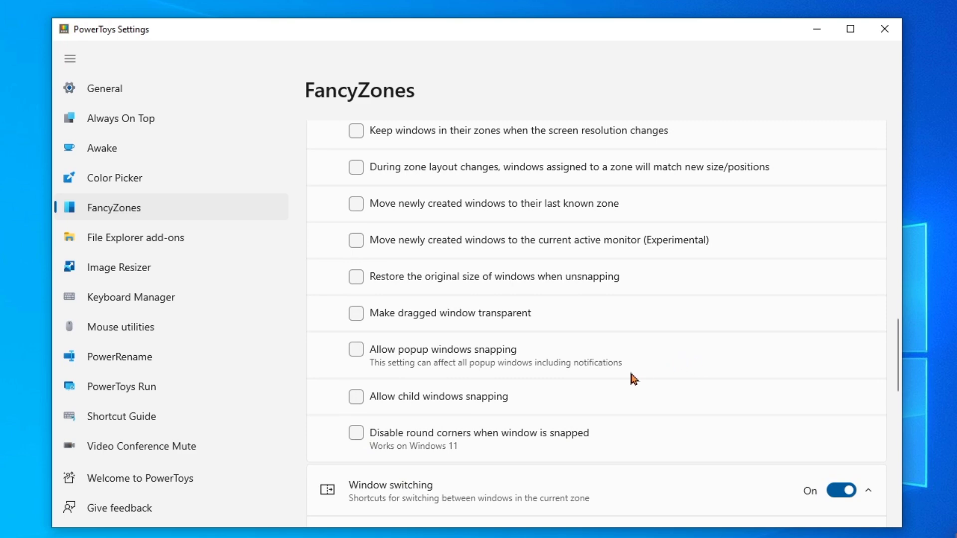
pyautogui.scroll(-3, 547, 410)
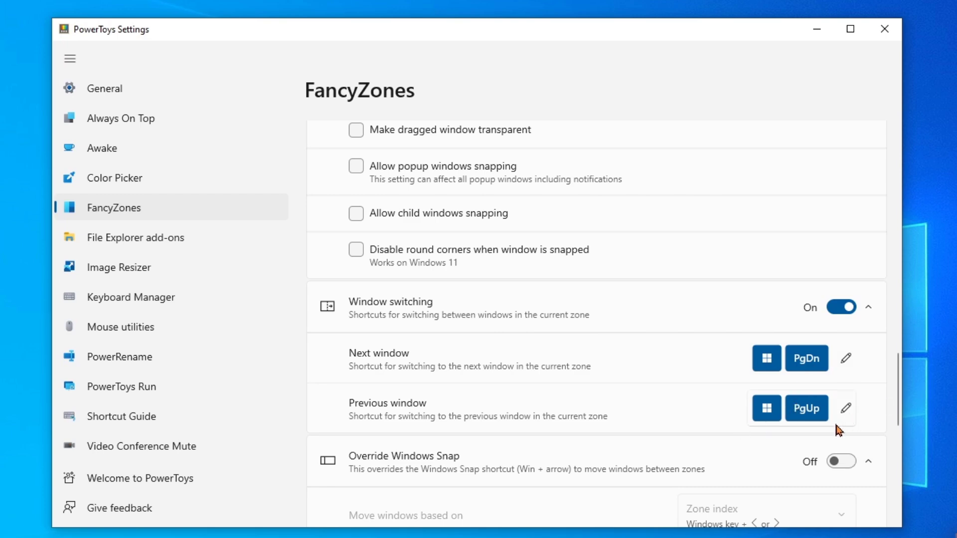
pyautogui.scroll(-2, 577, 418)
pyautogui.scroll(-3, 589, 387)
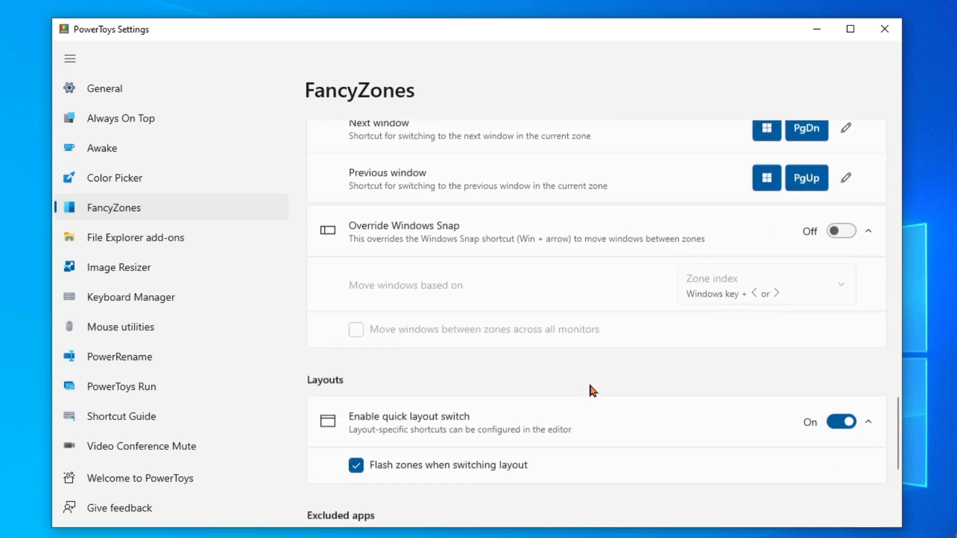
pyautogui.scroll(-1, 587, 394)
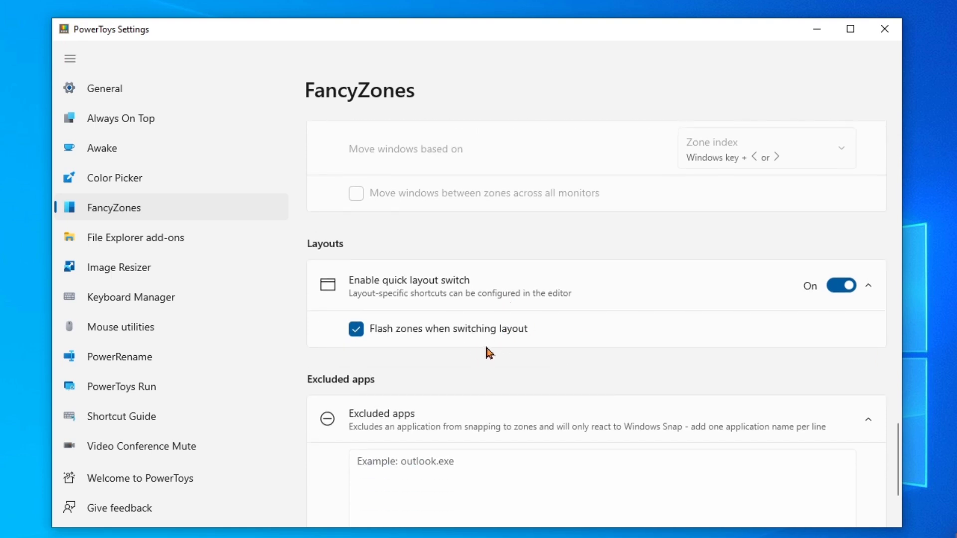
pyautogui.scroll(-2, 489, 351)
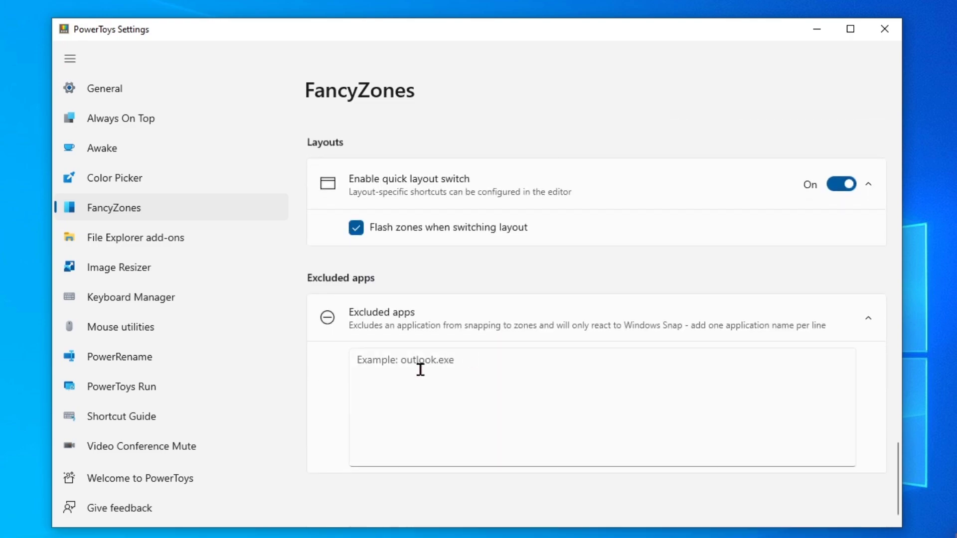
pyautogui.scroll(15, 458, 377)
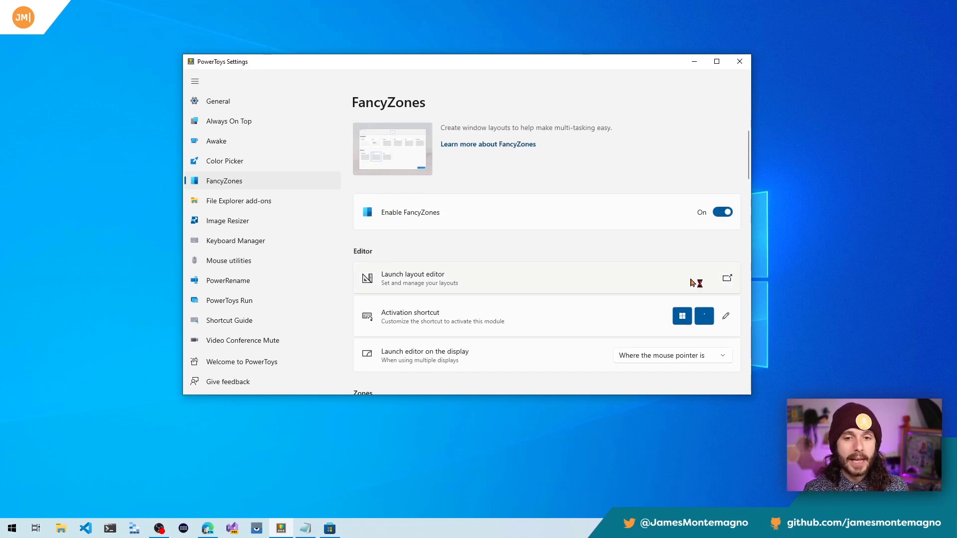
# - Launch the FancyZones layout editor and apply Priority Grid, Rows, then the Grid template
pyautogui.click(691, 283)
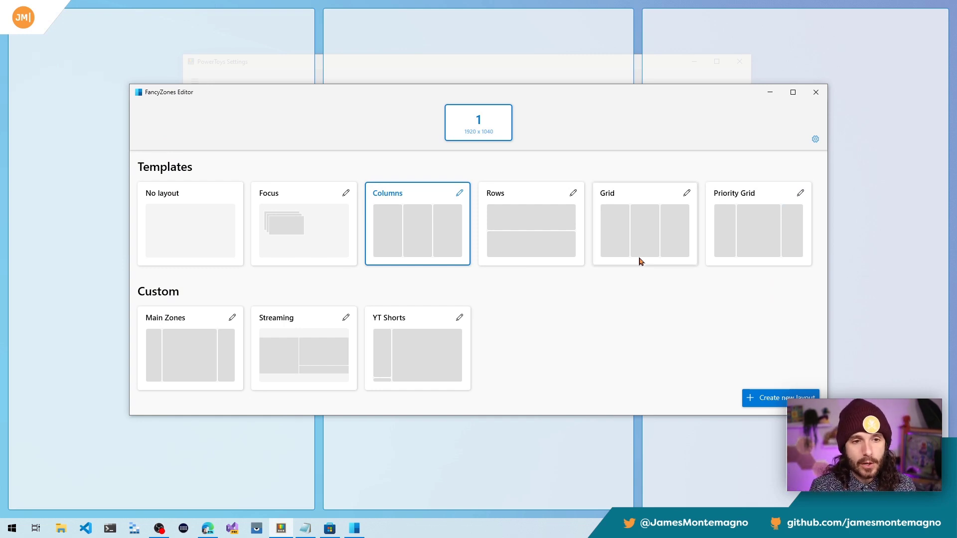
pyautogui.click(763, 217)
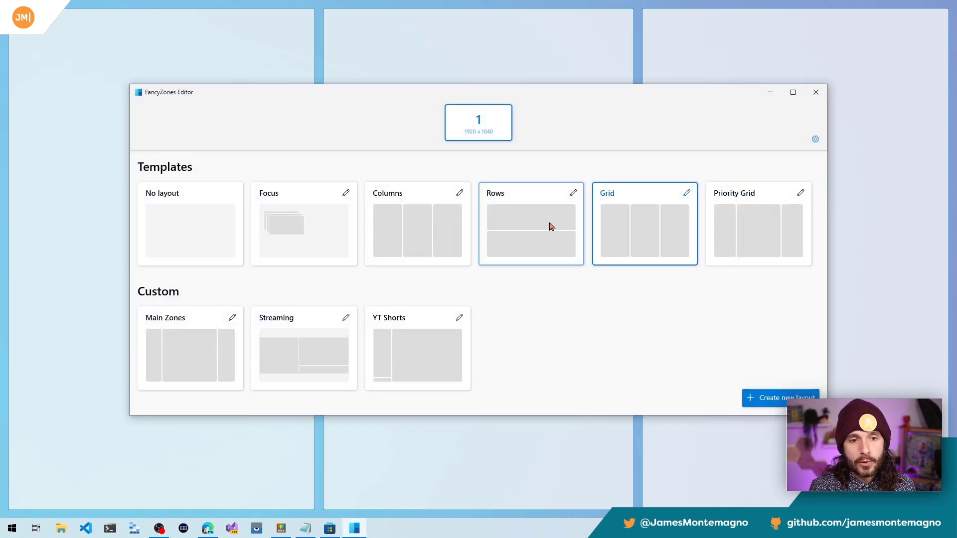
pyautogui.click(551, 226)
pyautogui.moveTo(552, 90); pyautogui.dragTo(573, 103)
pyautogui.click(656, 243)
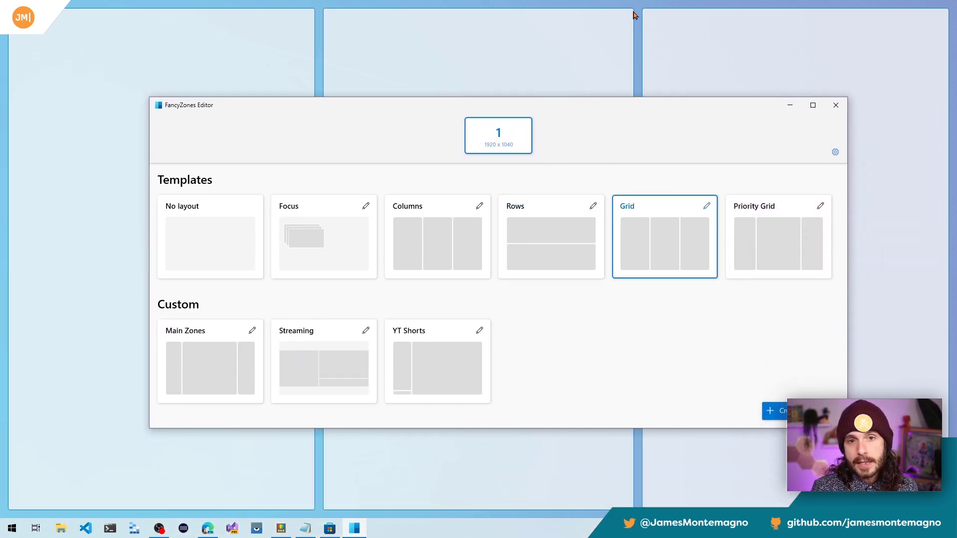
pyautogui.click(707, 206)
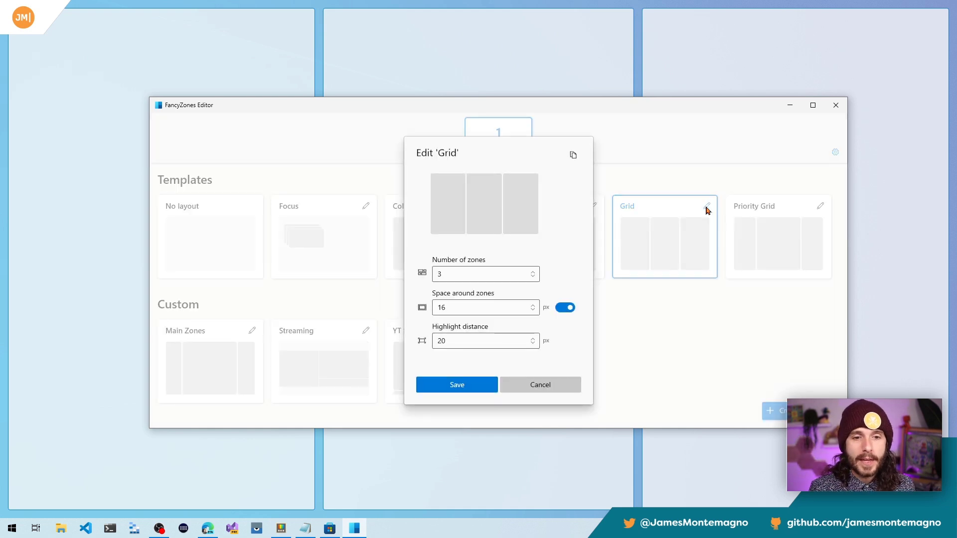
pyautogui.click(565, 308)
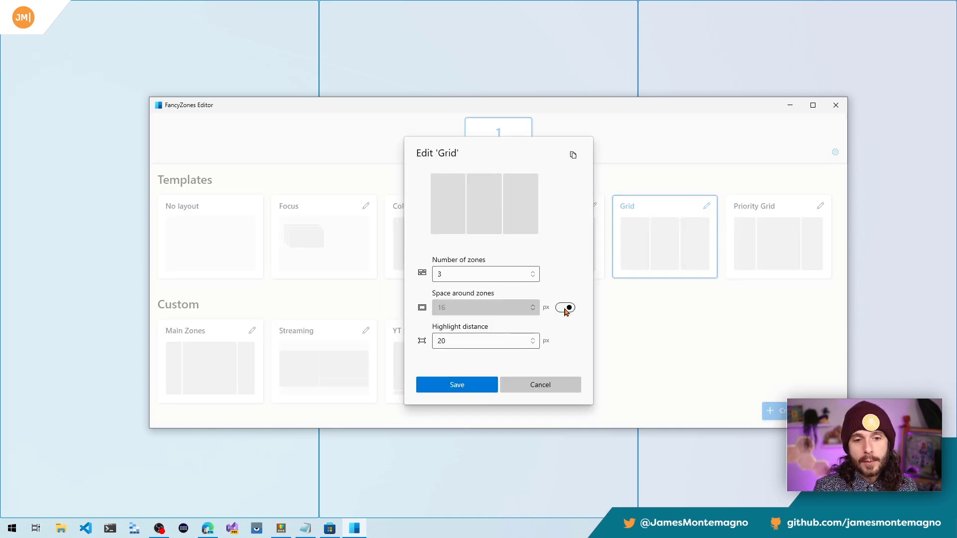
pyautogui.click(565, 308)
pyautogui.click(565, 309)
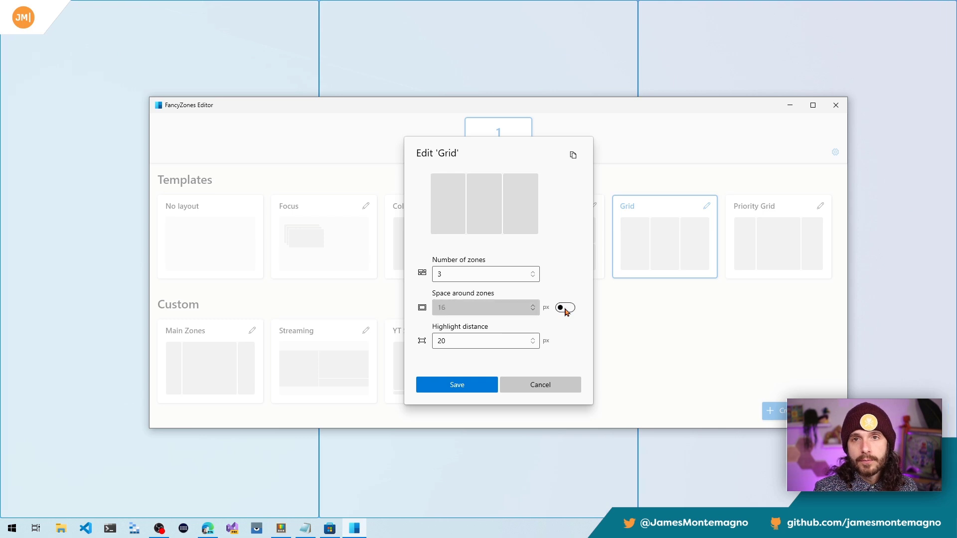
pyautogui.click(565, 308)
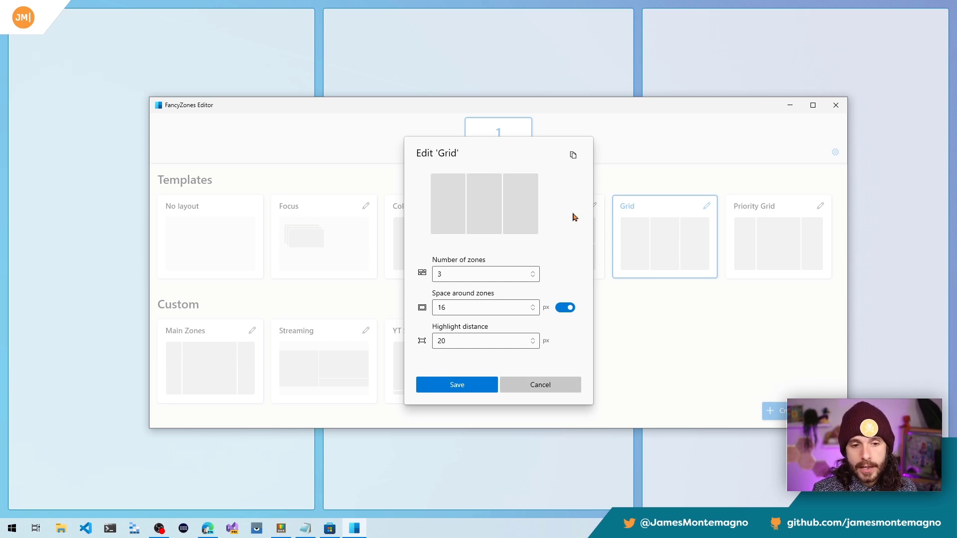
pyautogui.click(569, 308)
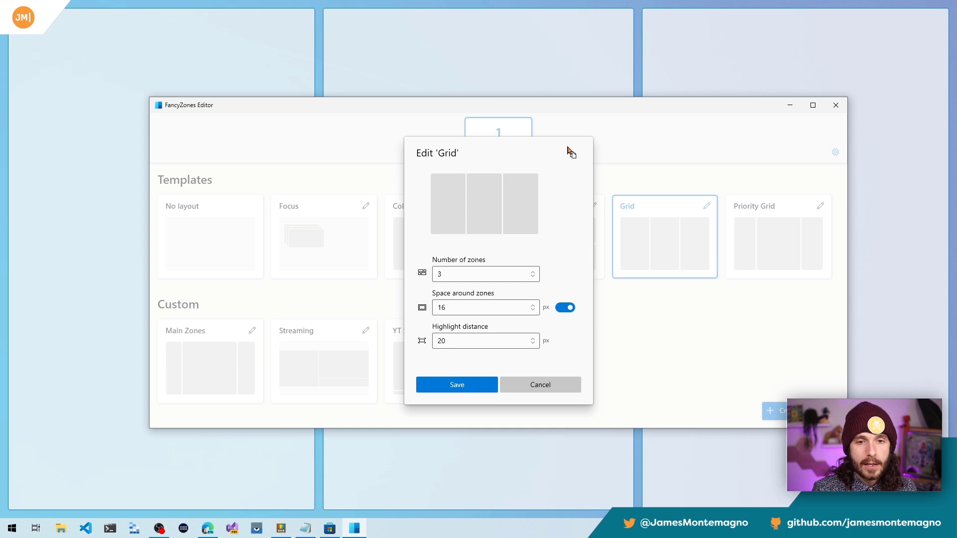
# - Discard the Grid template changes, create grid layout 'Custom layout 1', and save and apply it
pyautogui.click(555, 382)
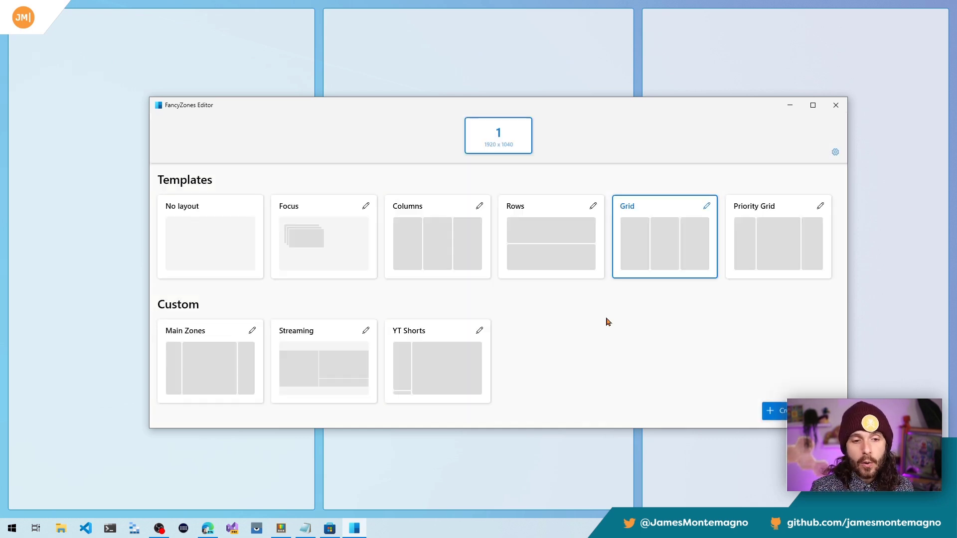
pyautogui.click(774, 410)
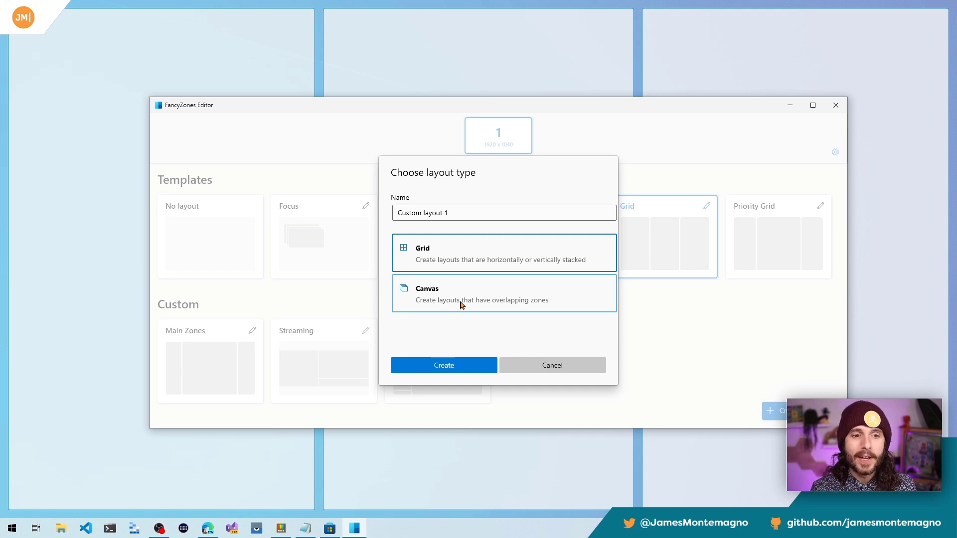
pyautogui.click(456, 367)
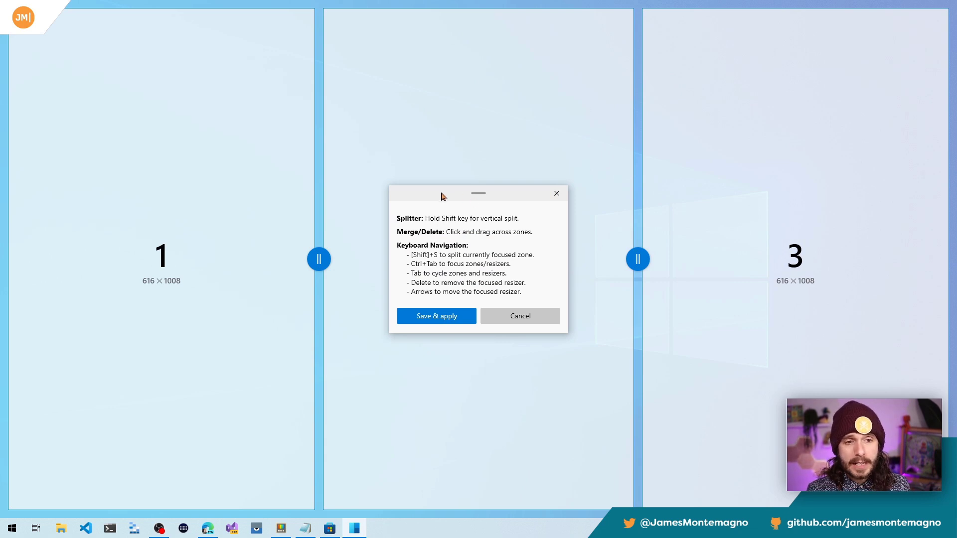
pyautogui.moveTo(441, 196); pyautogui.dragTo(79, 37)
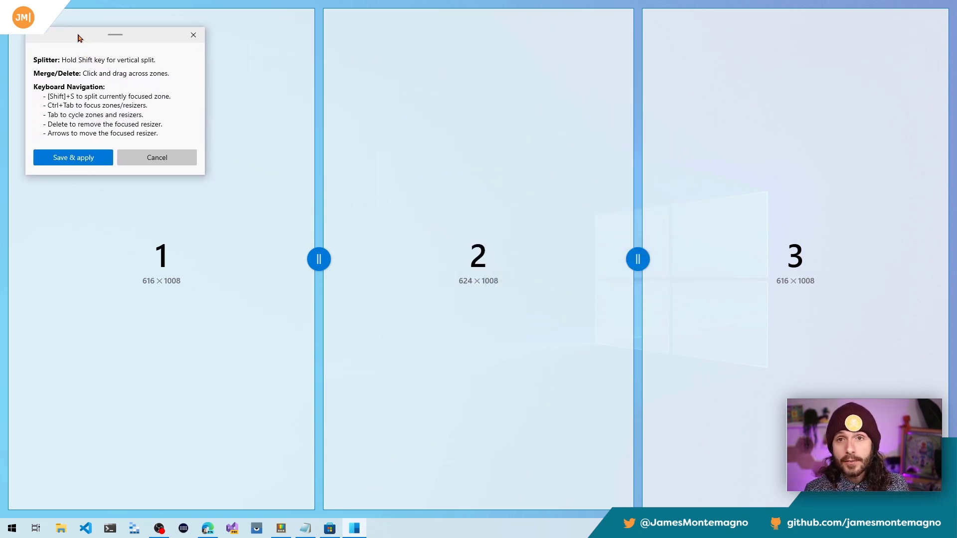
pyautogui.click(100, 159)
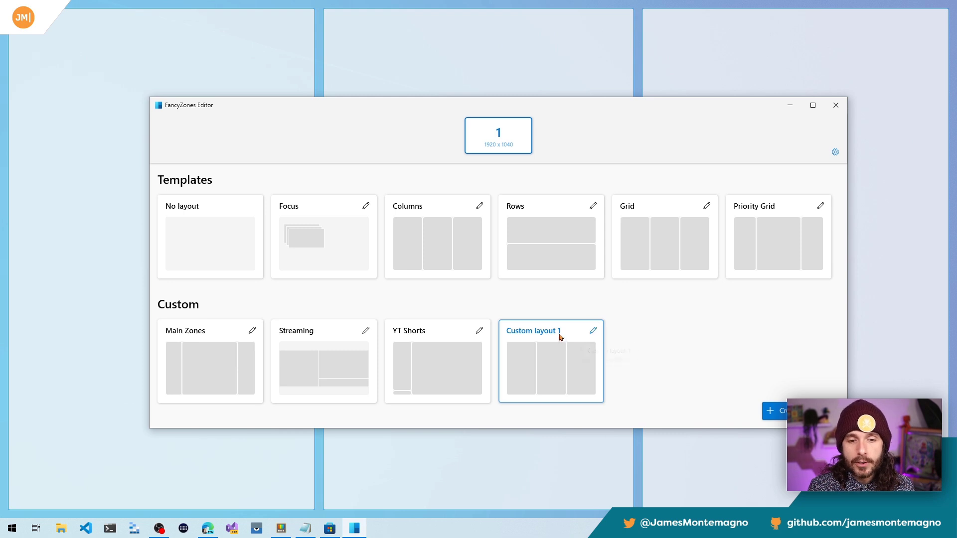
# - Open Custom layout 1's settings, enter its zone editor, and save back to the layout list
pyautogui.rightClick(560, 336)
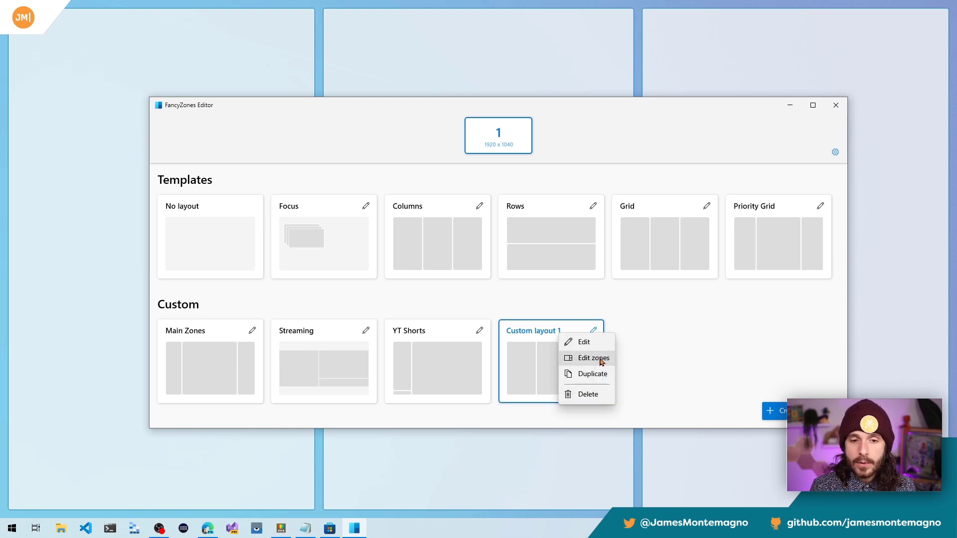
pyautogui.click(593, 331)
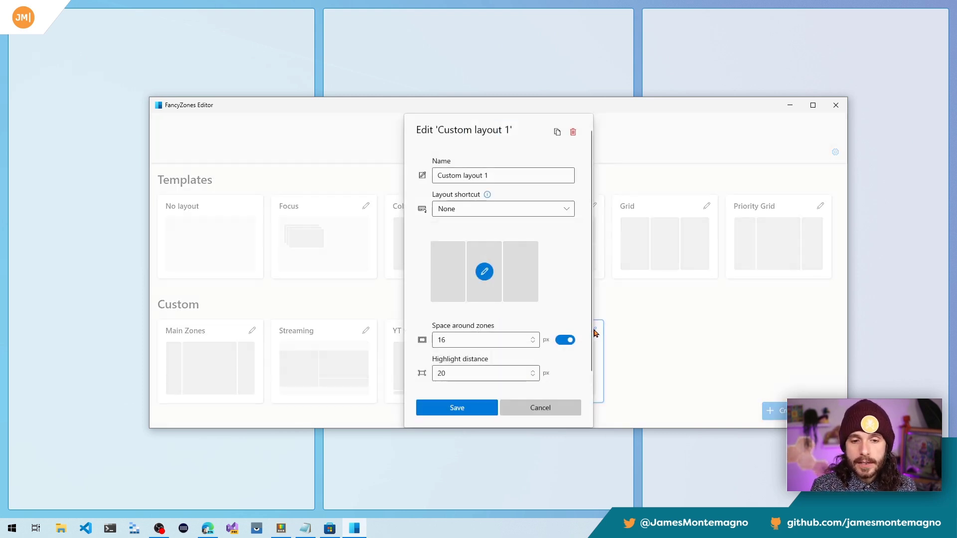
pyautogui.click(484, 272)
pyautogui.click(437, 316)
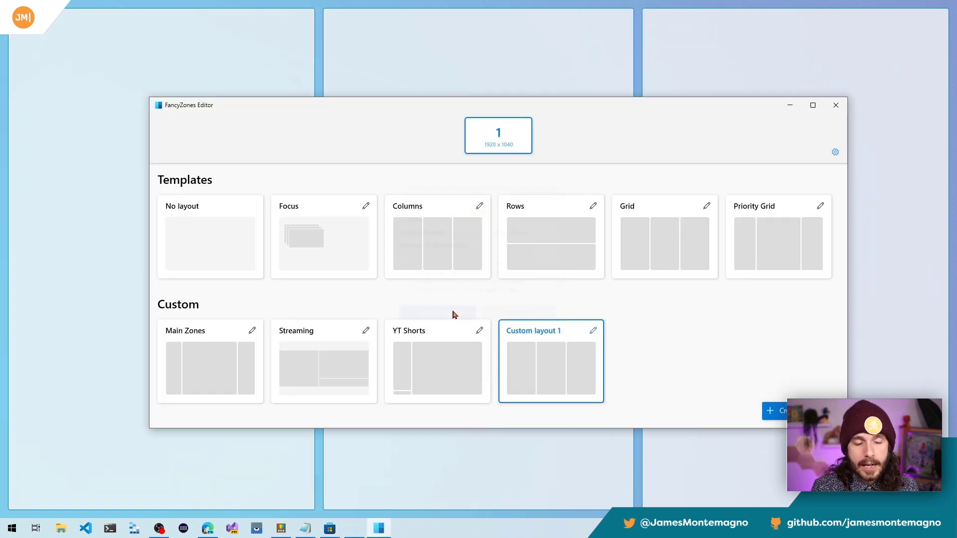
# - Reopen Custom layout 1's settings, toggle Space around zones off and on, and reopen the zone editor
pyautogui.click(593, 330)
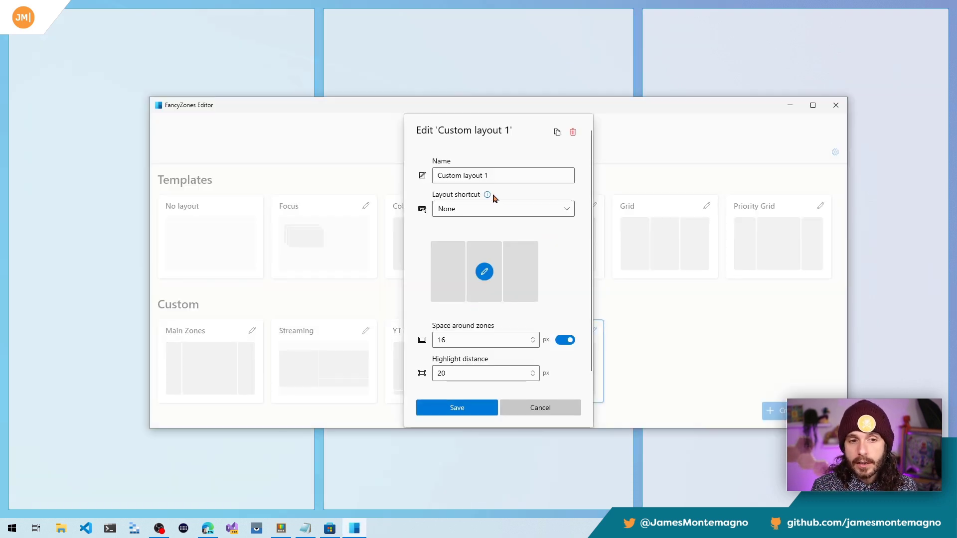
pyautogui.click(567, 343)
pyautogui.click(567, 343)
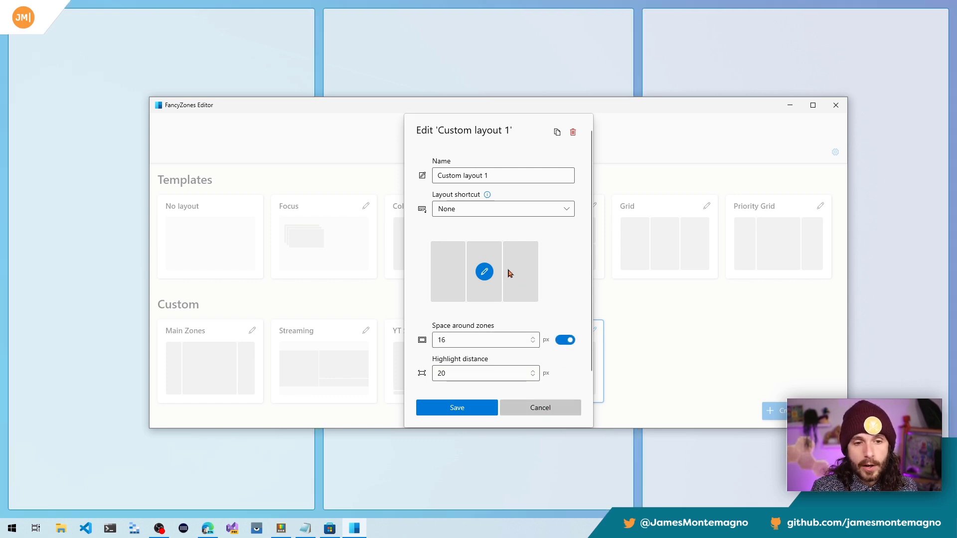
pyautogui.click(488, 273)
# - Split the middle zone into top and bottom, then merge the two halves back together
pyautogui.moveTo(481, 201); pyautogui.dragTo(122, 45)
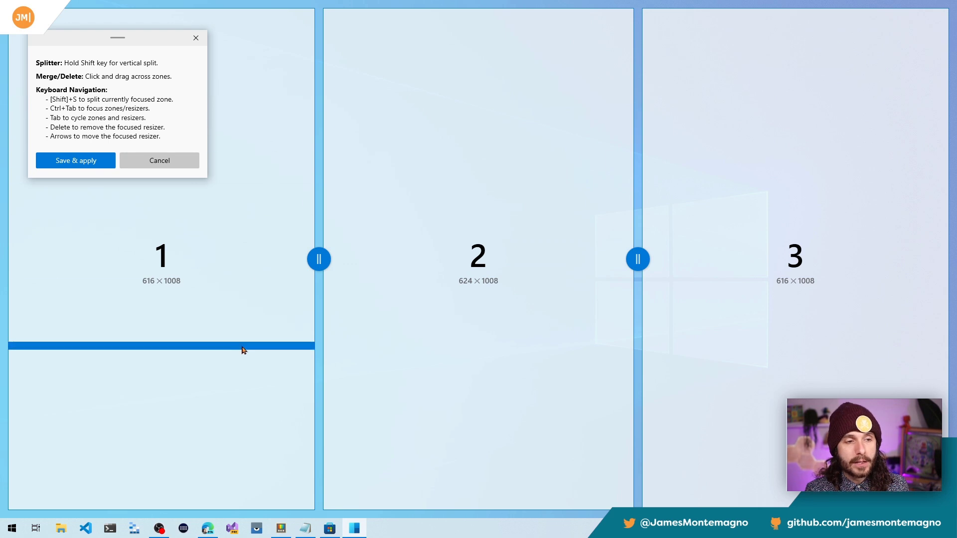
pyautogui.click(496, 259)
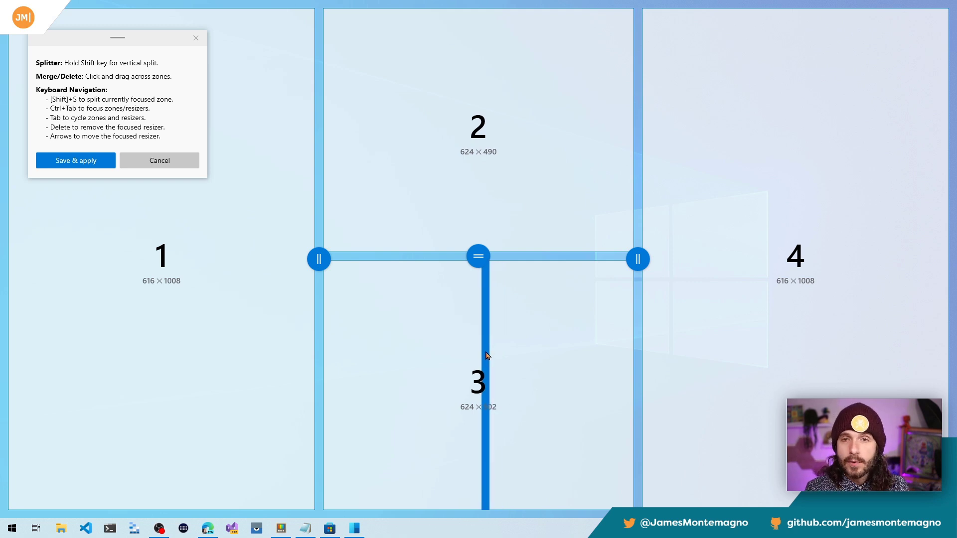
pyautogui.moveTo(487, 355); pyautogui.dragTo(498, 183)
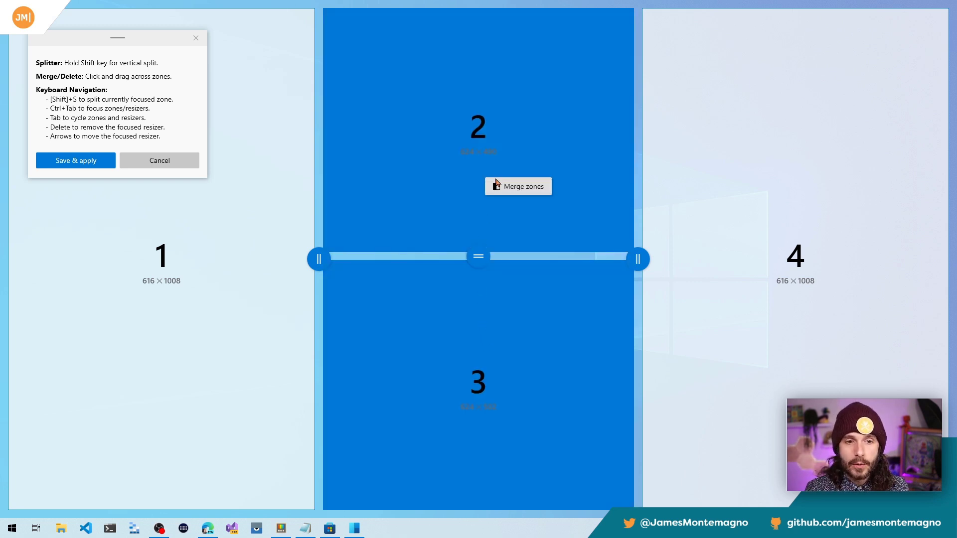
pyautogui.click(509, 188)
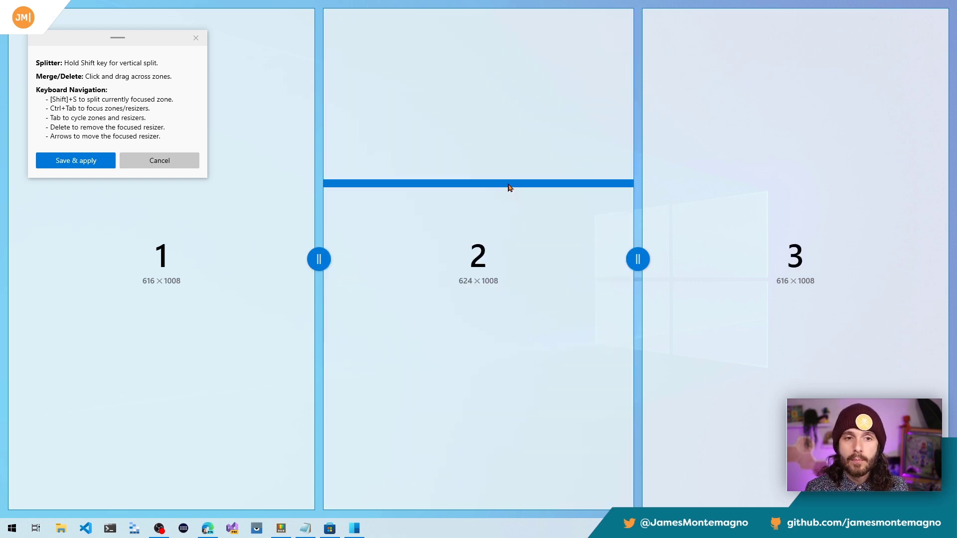
# - Split the middle, right and left columns horizontally and widen the middle column to 718 px
pyautogui.click(491, 264)
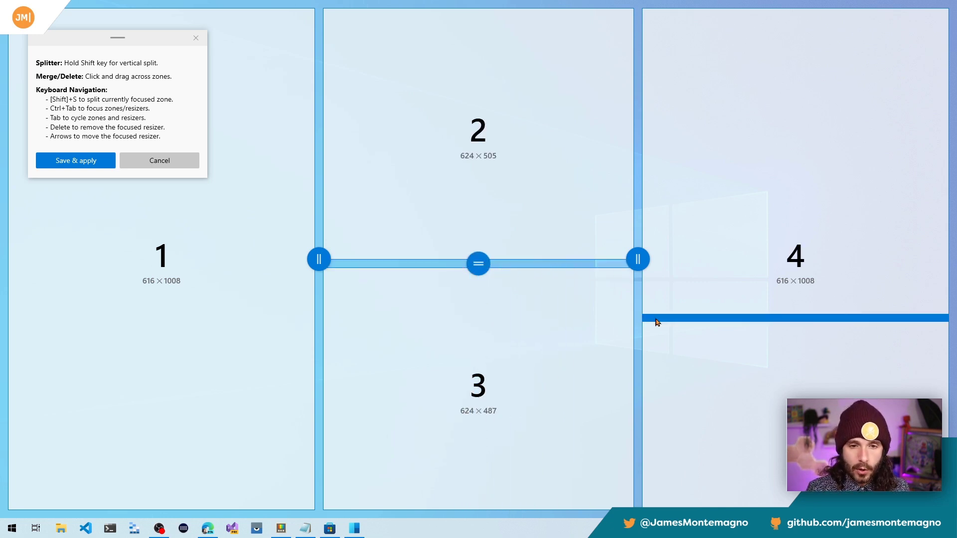
pyautogui.click(726, 258)
pyautogui.click(215, 260)
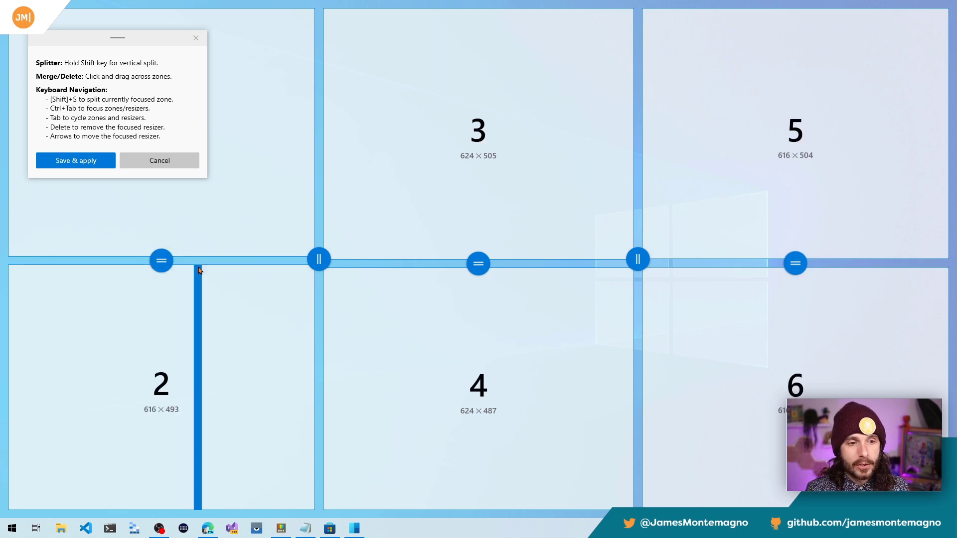
pyautogui.moveTo(314, 255); pyautogui.dragTo(271, 259)
pyautogui.moveTo(457, 263)
pyautogui.mouseDown()
pyautogui.moveTo(453, 145)
pyautogui.moveTo(444, 265)
pyautogui.mouseUp()
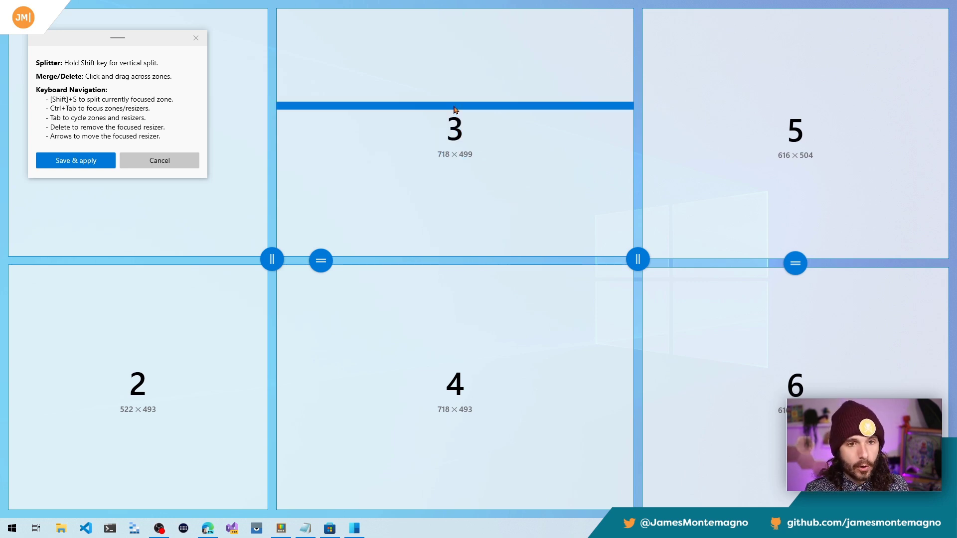
# - Split and re-merge the top-middle zone, adjust the row divider, and save the six-zone layout
pyautogui.click(456, 131)
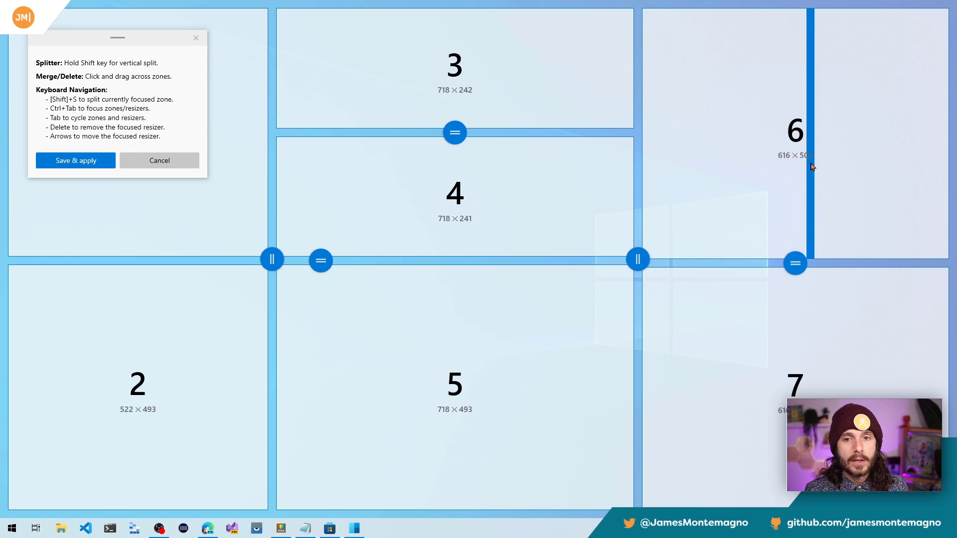
pyautogui.press('shift')
pyautogui.press('shift')
pyautogui.press('shift')
pyautogui.press('shift')
pyautogui.press('shift')
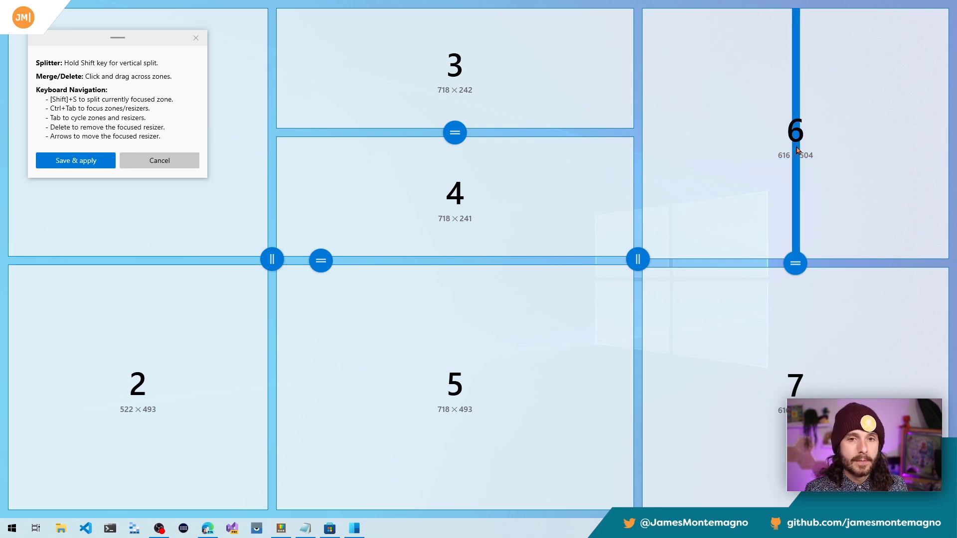
pyautogui.moveTo(481, 120); pyautogui.dragTo(475, 182)
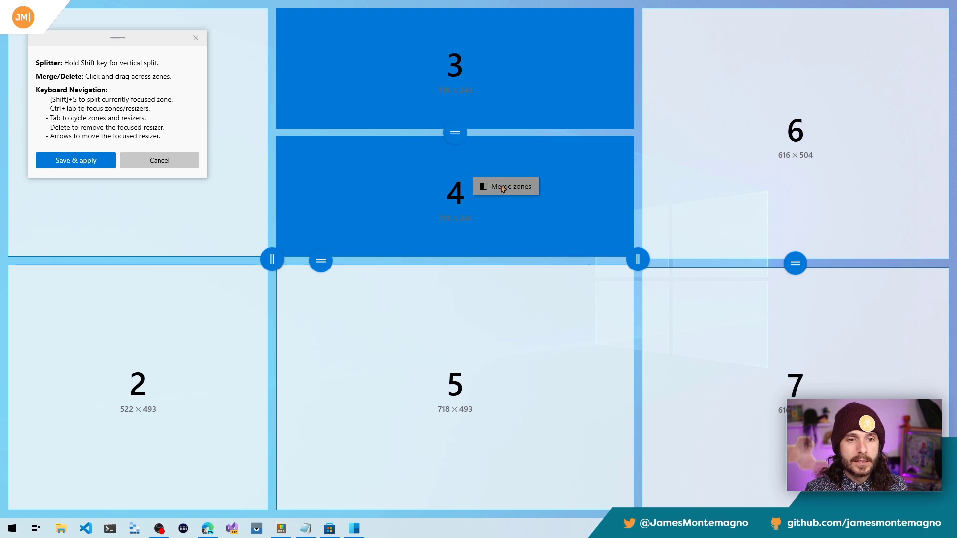
pyautogui.click(502, 189)
pyautogui.moveTo(319, 260); pyautogui.dragTo(427, 257)
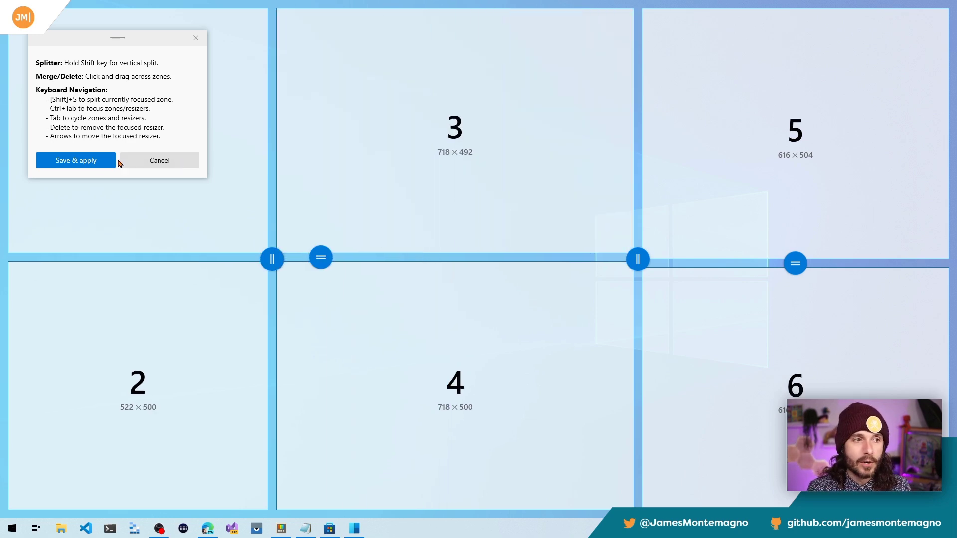
pyautogui.click(86, 161)
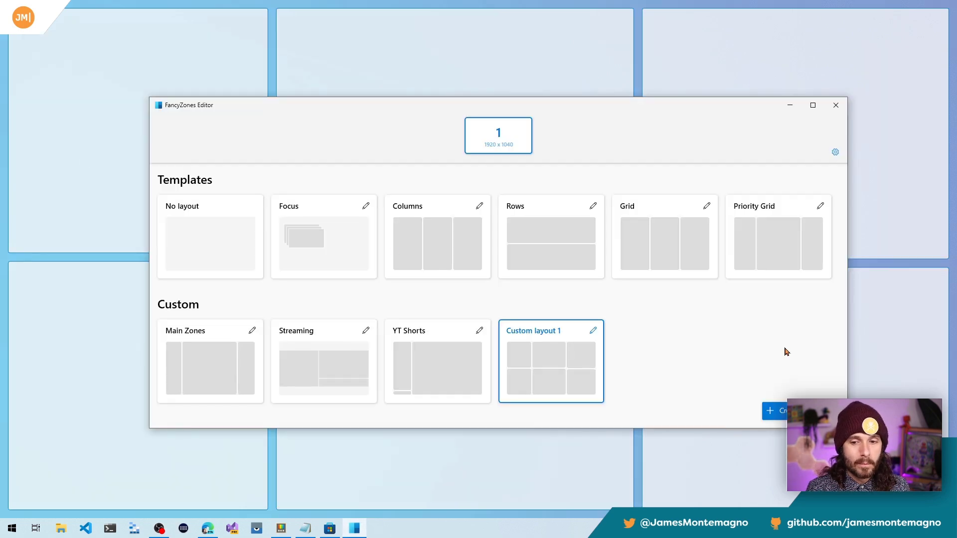
# - Close the editor and snap Notepad top-right, Store top-middle, and Settings into the bottom-middle zone
pyautogui.click(836, 105)
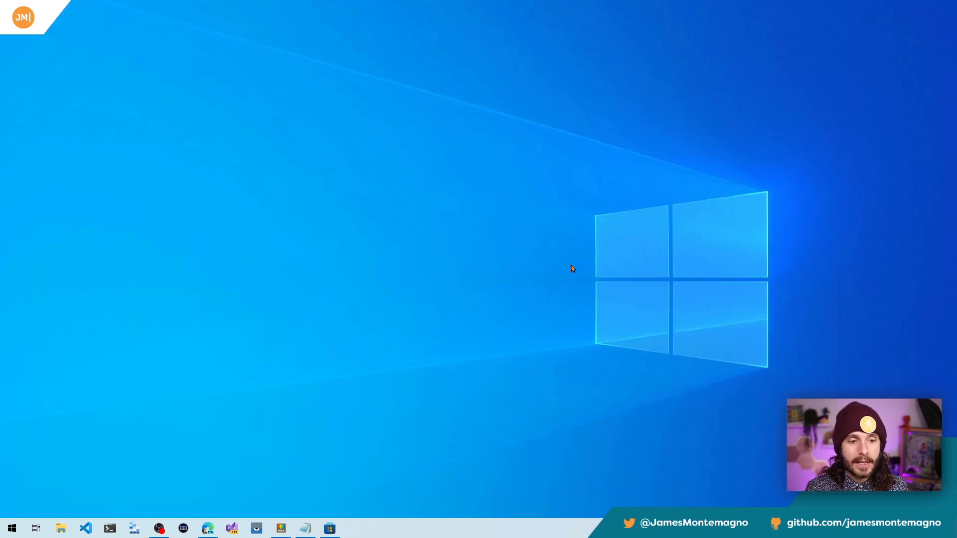
pyautogui.moveTo(743, 26)
pyautogui.mouseDown()
pyautogui.moveTo(745, 47)
pyautogui.moveTo(740, 39)
pyautogui.mouseUp()
pyautogui.click(334, 529)
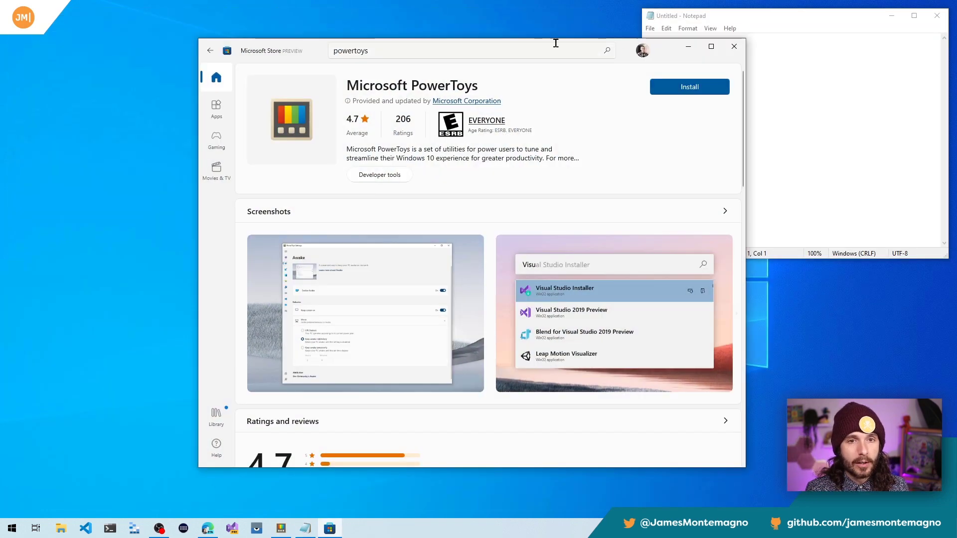
pyautogui.moveTo(628, 54); pyautogui.dragTo(553, 70)
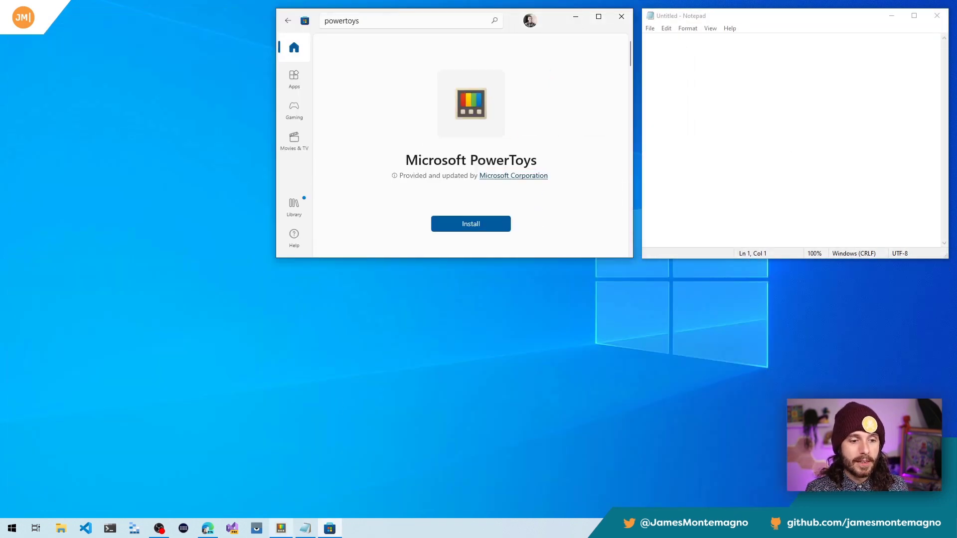
pyautogui.click(281, 528)
pyautogui.moveTo(442, 54); pyautogui.dragTo(433, 292)
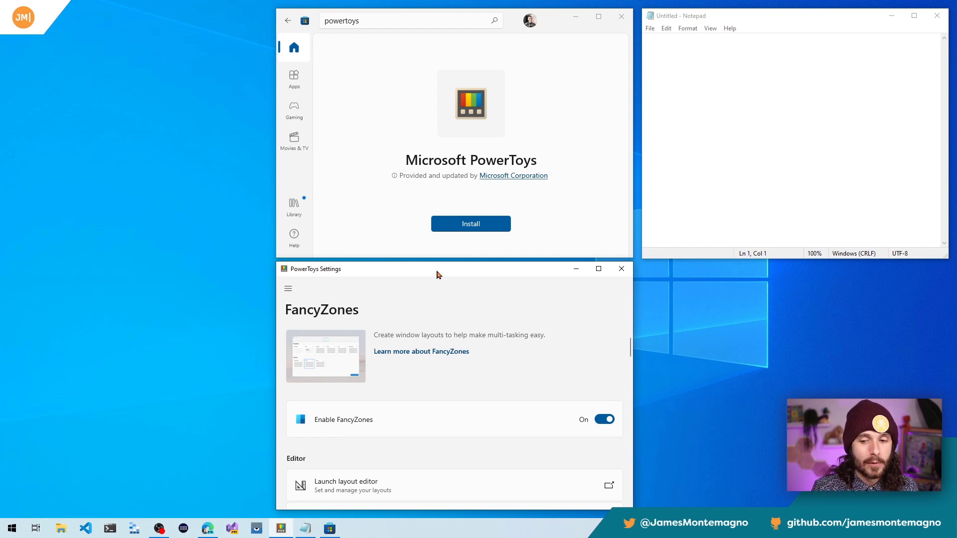
# - Maximize PowerToys Settings and scroll down to the FancyZones Zone behavior and Zone appearance options
pyautogui.moveTo(437, 275); pyautogui.dragTo(467, 1)
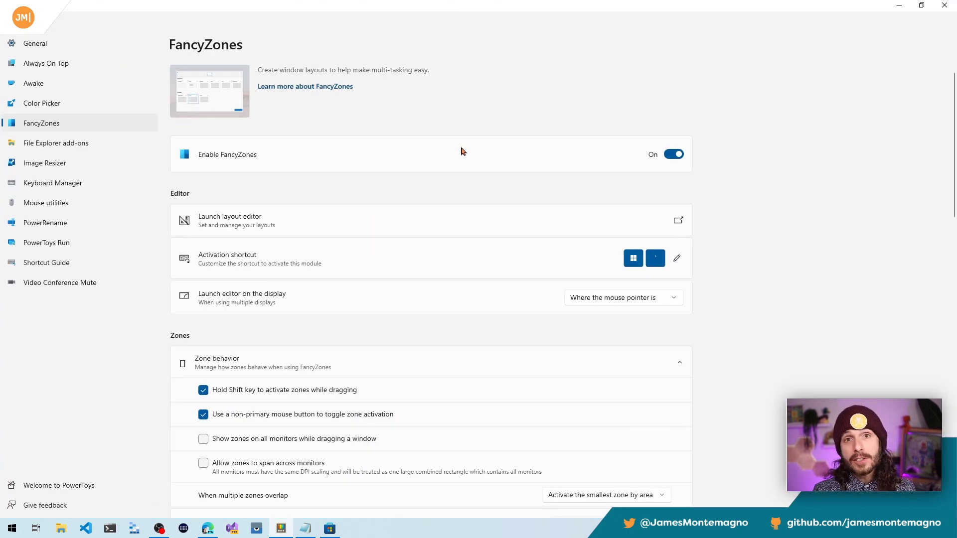
pyautogui.scroll(-5, 472, 282)
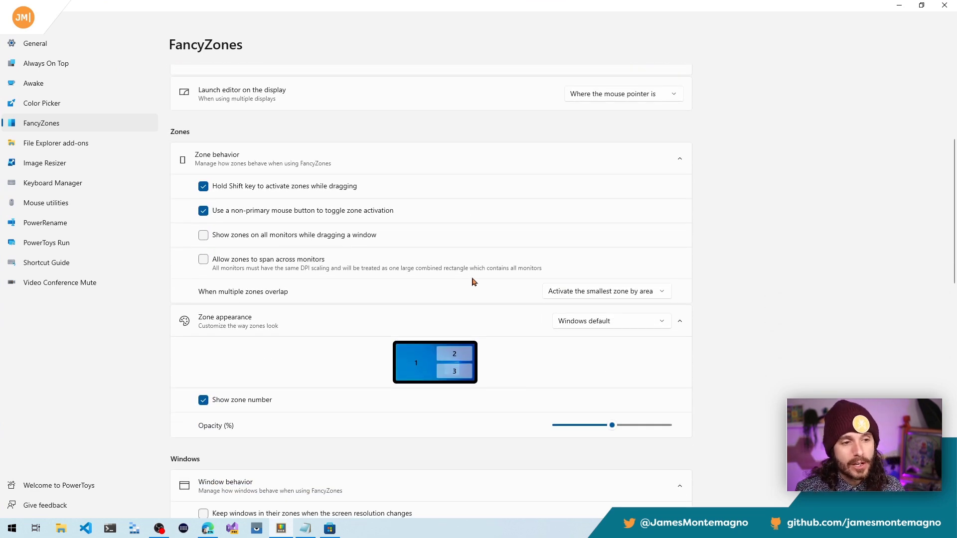